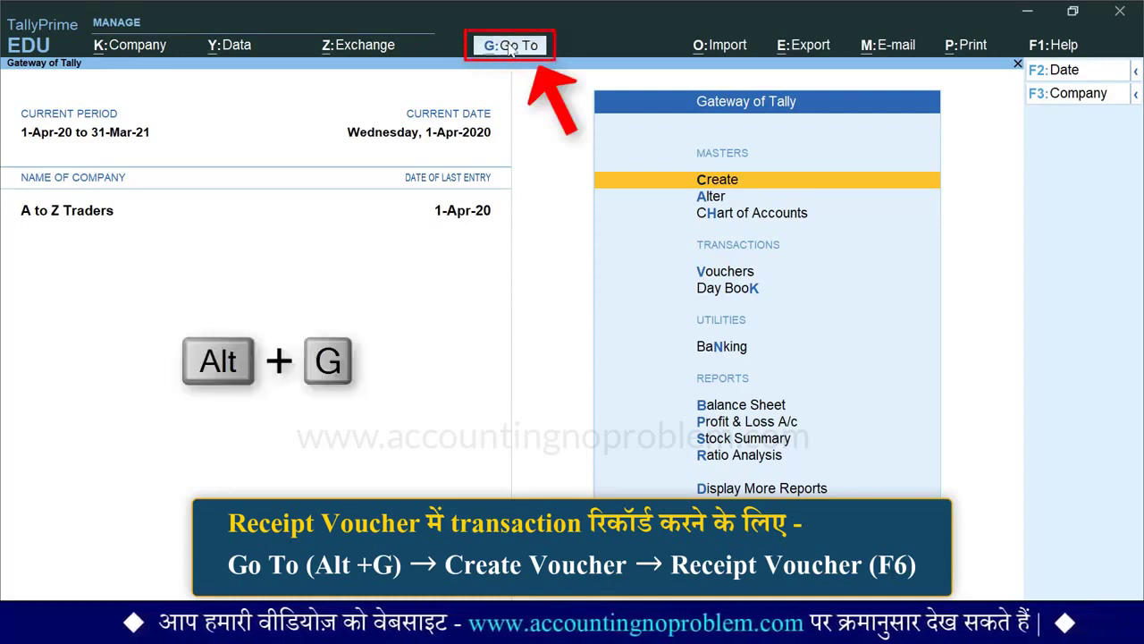
Start a new receipt voucher and set its date to 1-May-20.
left_click(510, 49)
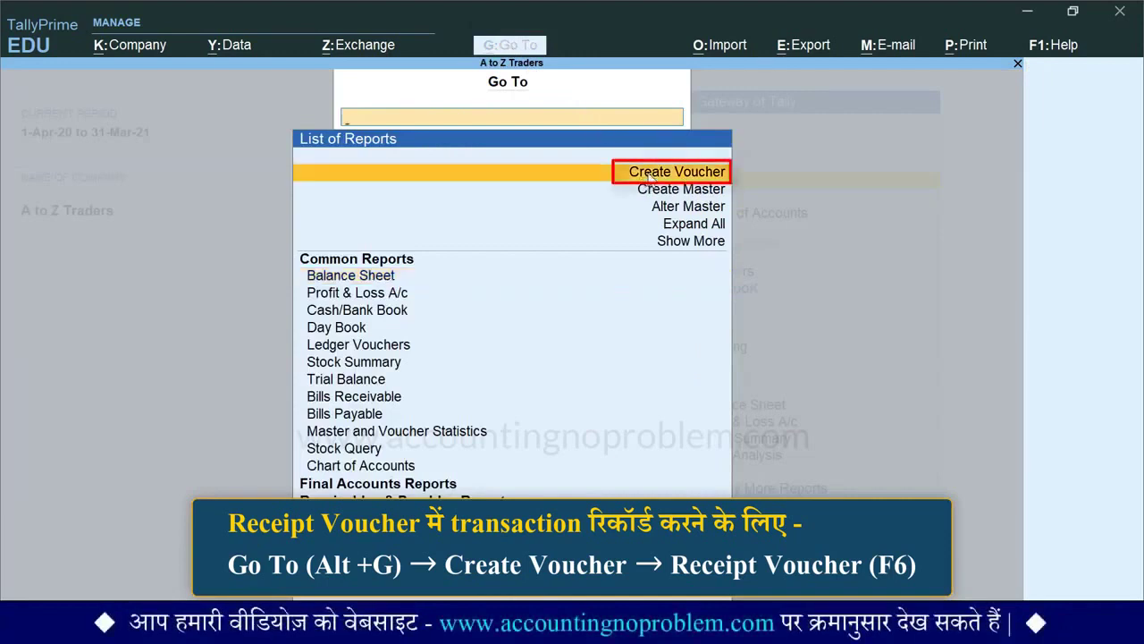
key("Return")
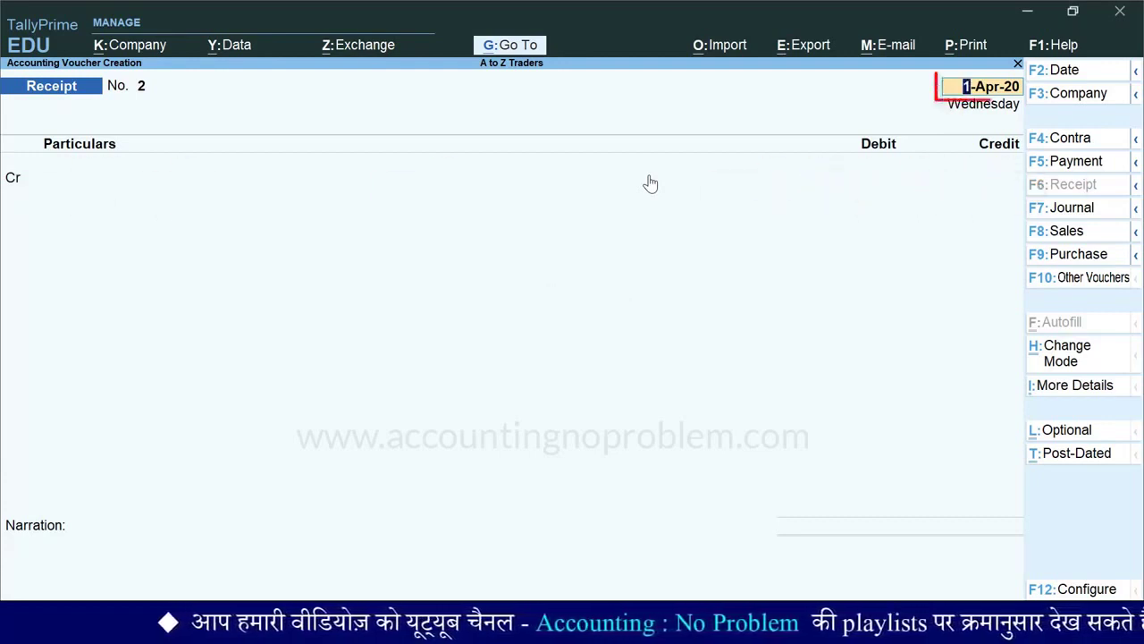
type("1/")
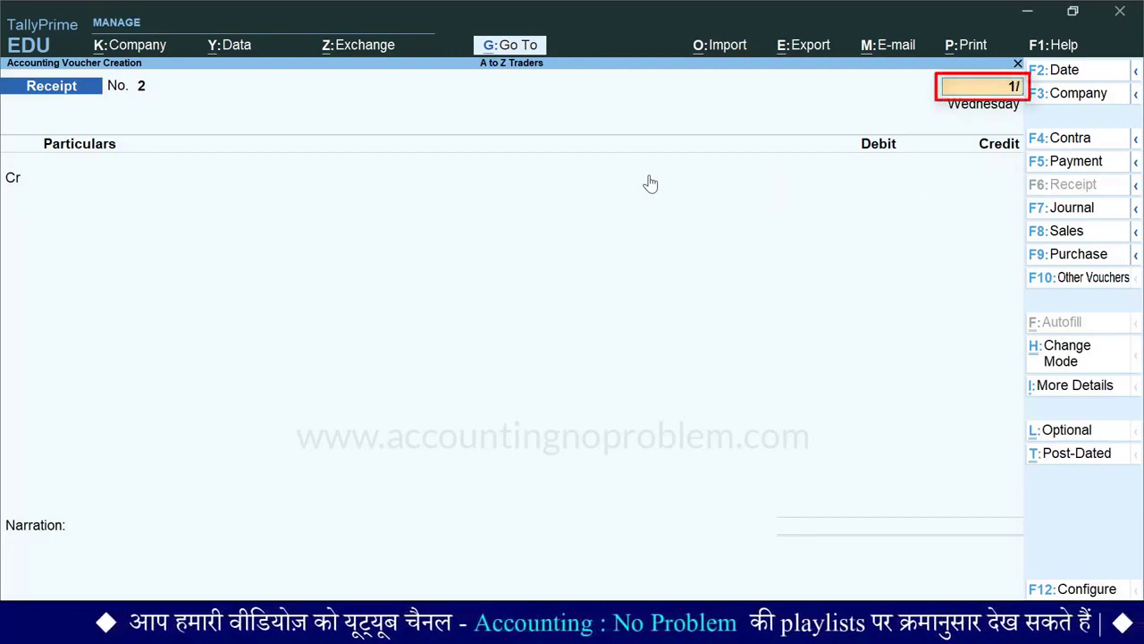
type("5")
key("Return")
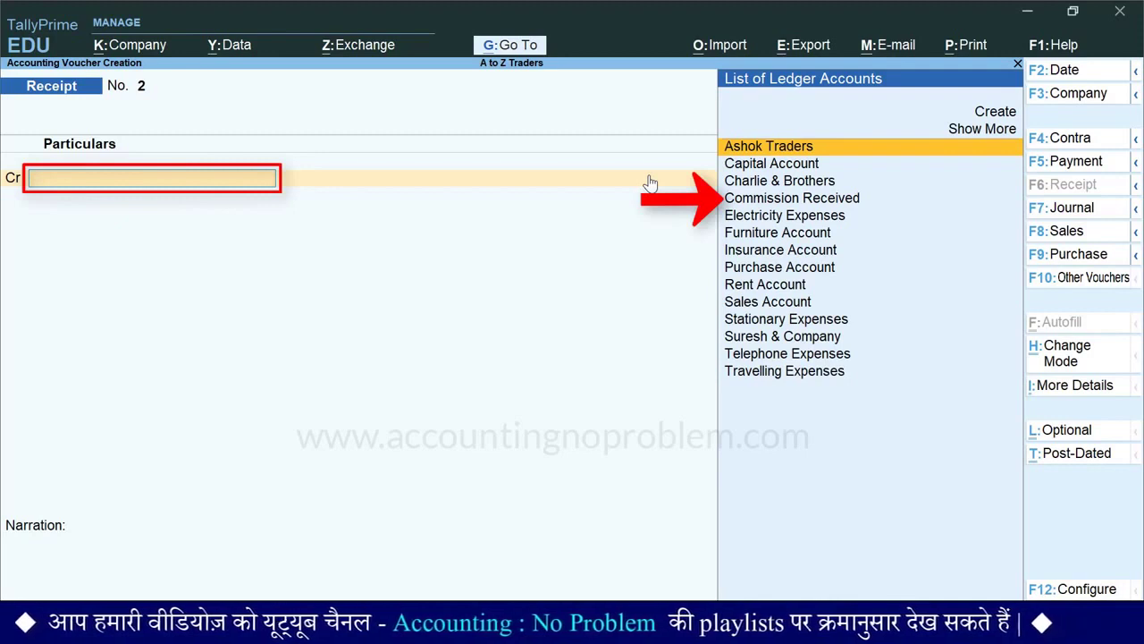
Credit the Commission Received ledger with 5,000 in the receipt voucher.
type("C")
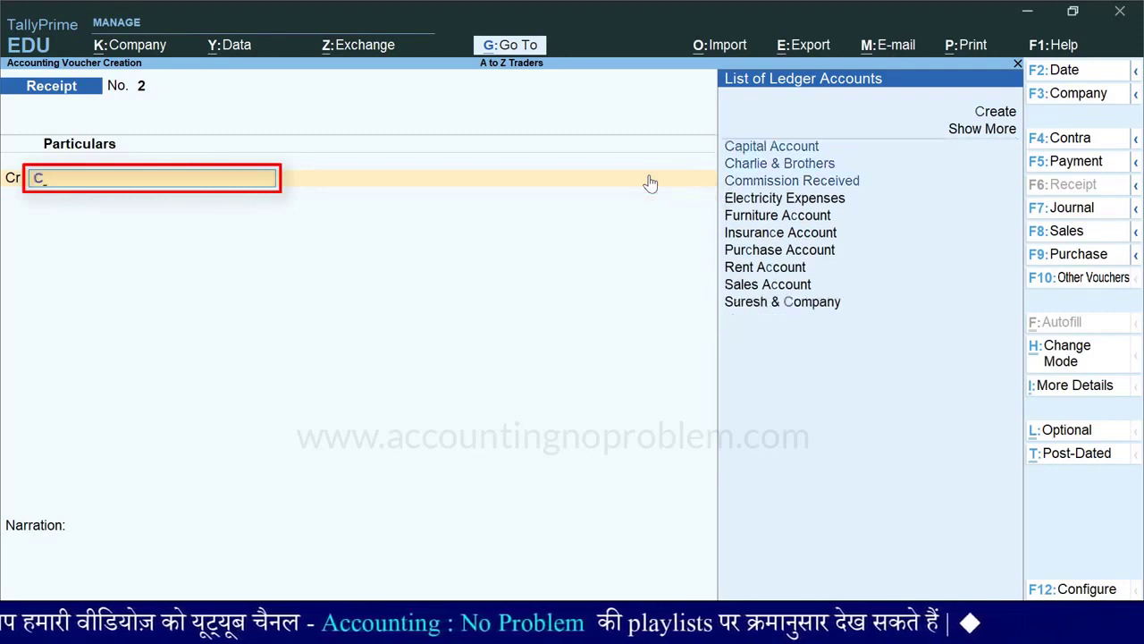
key("Down")
key("Down")
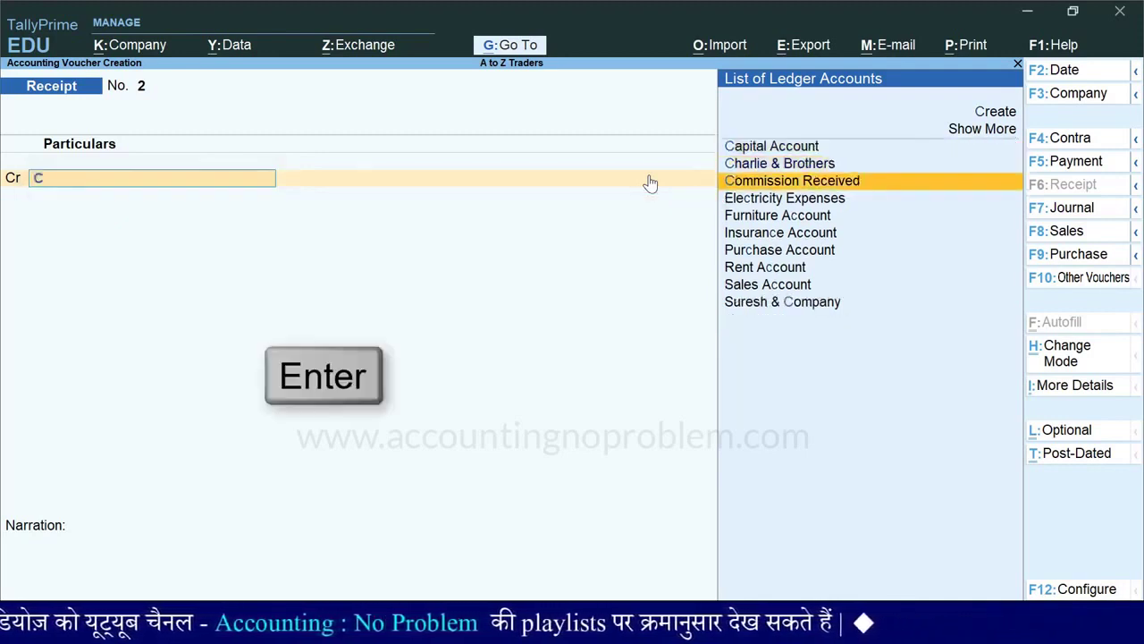
key("Return")
type("5000")
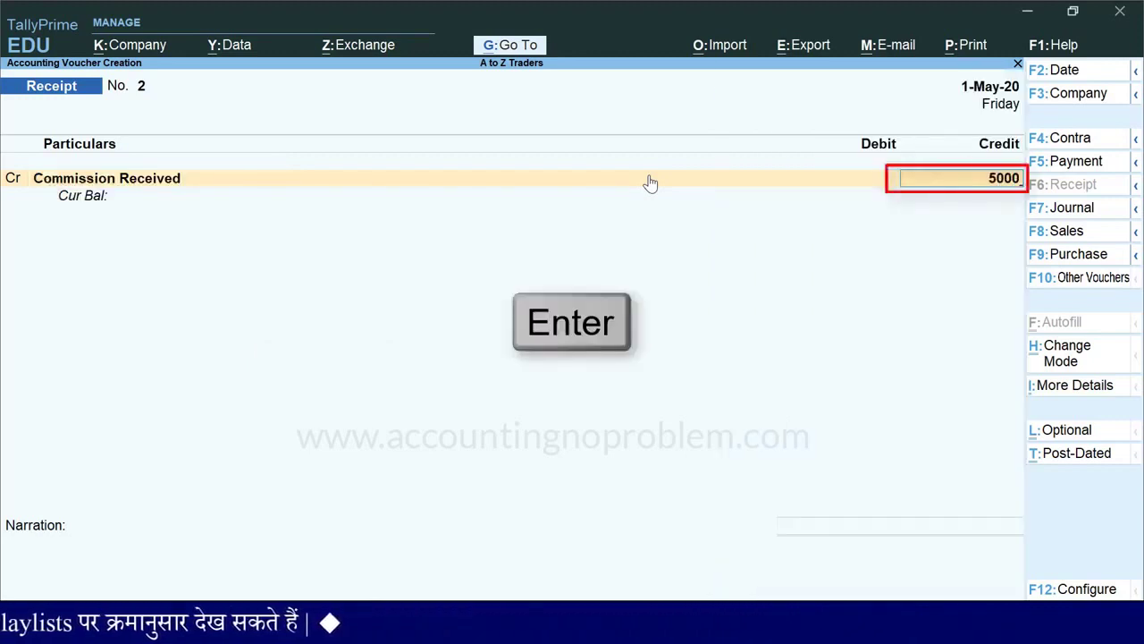
key("Return")
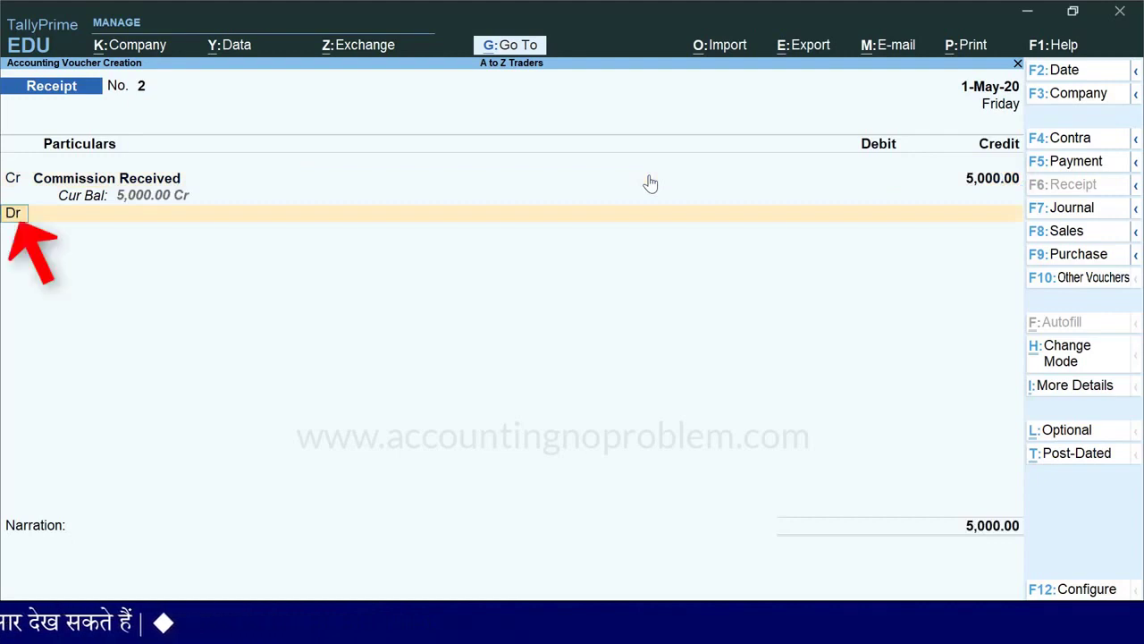
Debit State Bank of India with 5,000.00 as the receiving account.
key("Return")
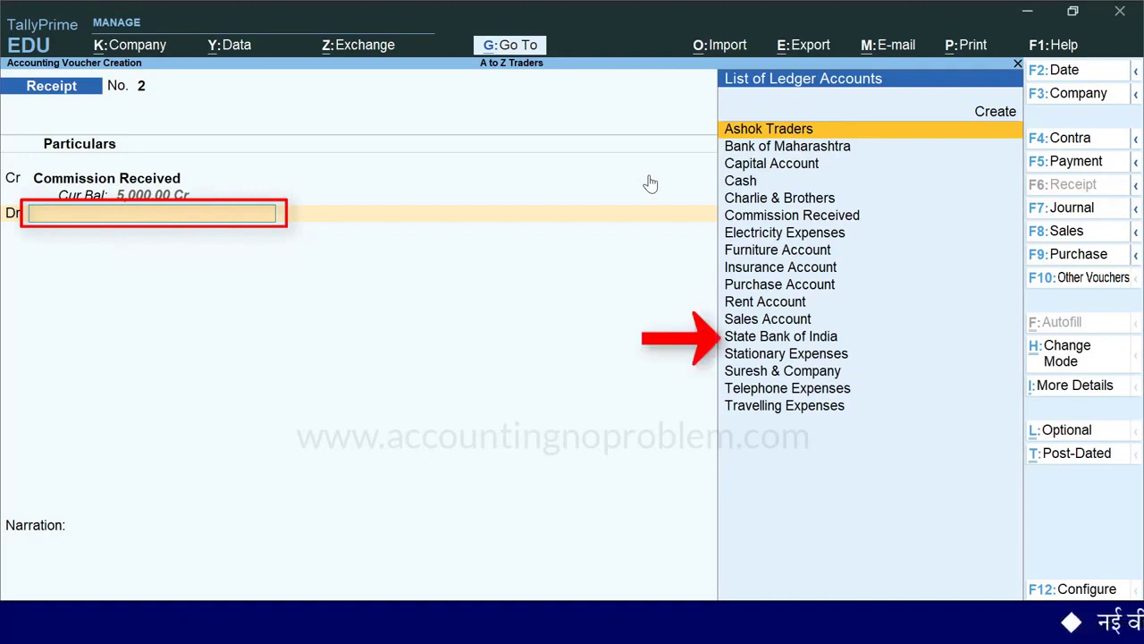
type("S")
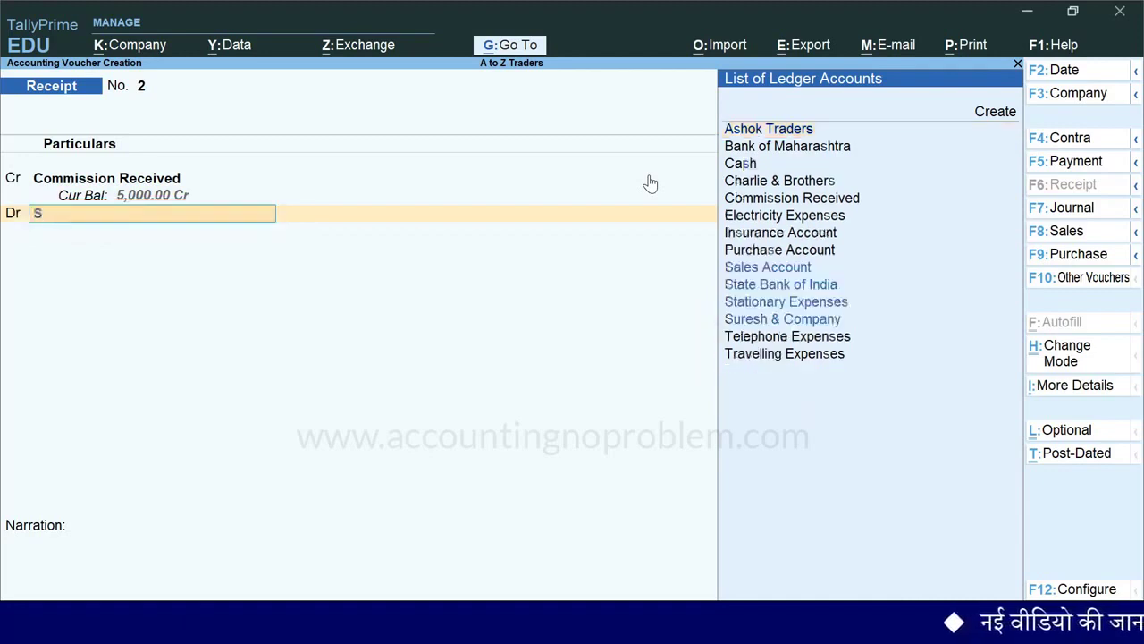
key("Down")
key("Return")
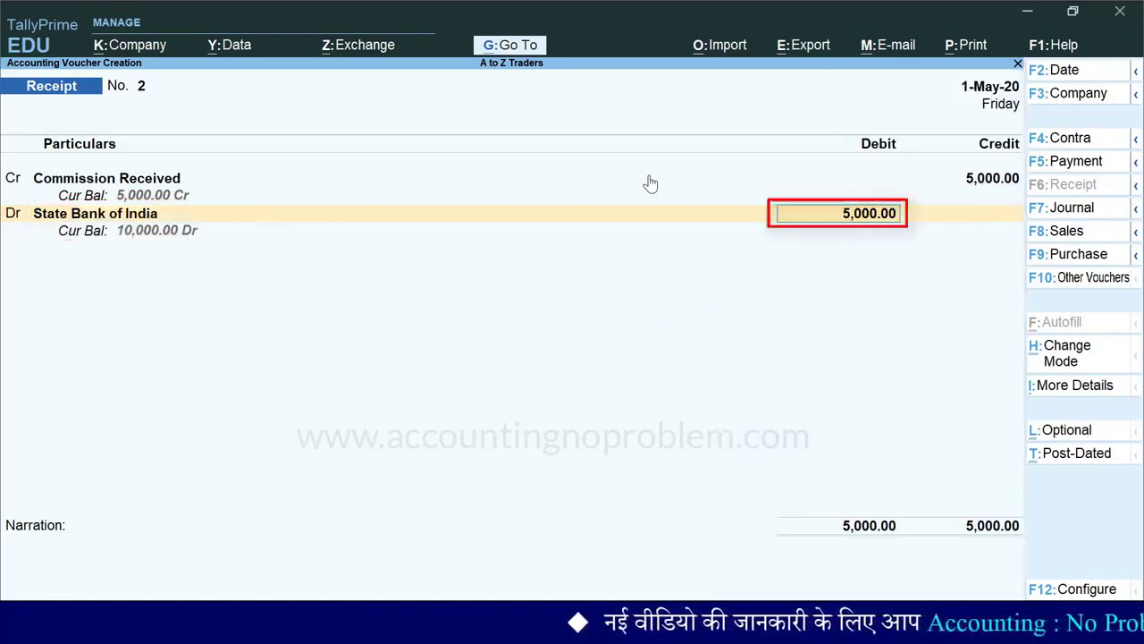
key("Return")
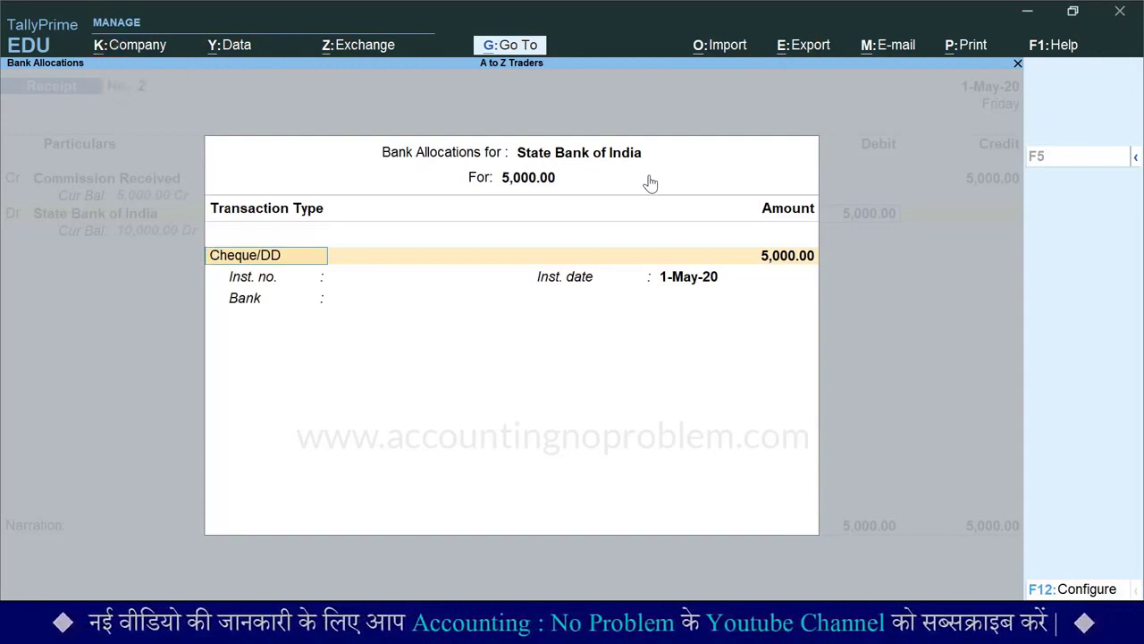
Set the bank allocation's transaction type to Cheque/DD with instrument number 555555 and instrument date 1-May-20.
key("space")
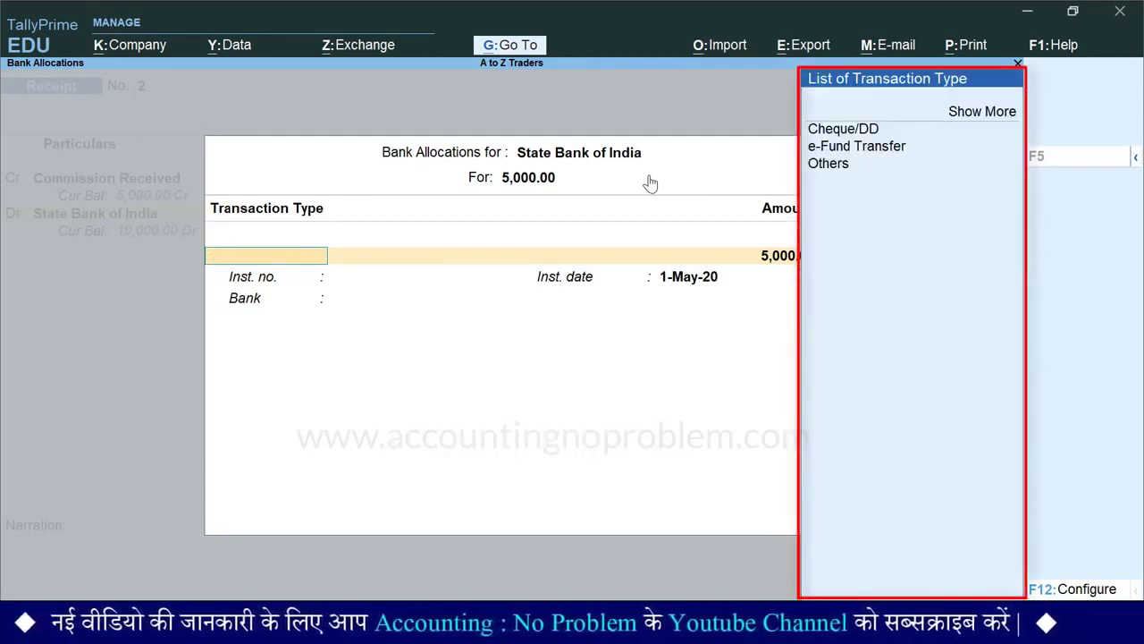
key("Down")
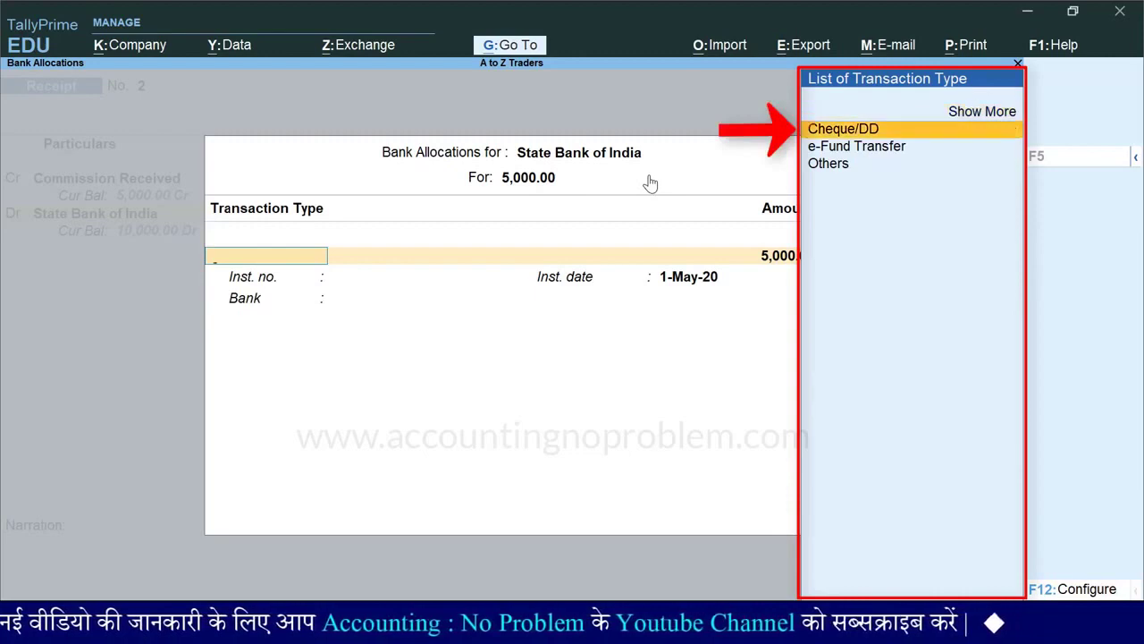
key("Return")
key("Return")
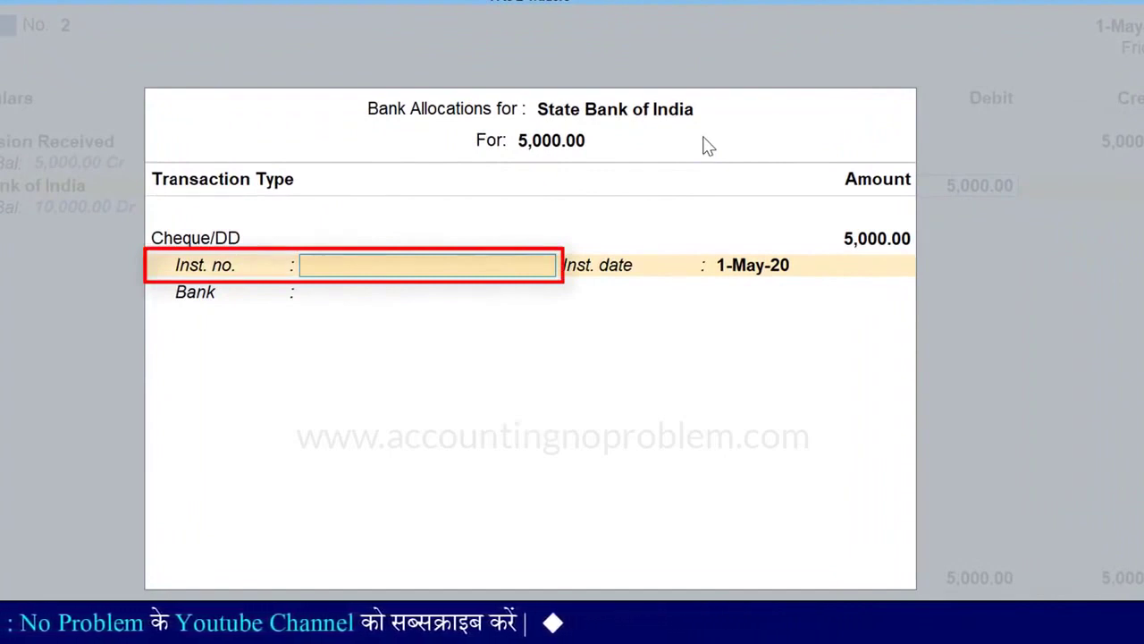
key("Return")
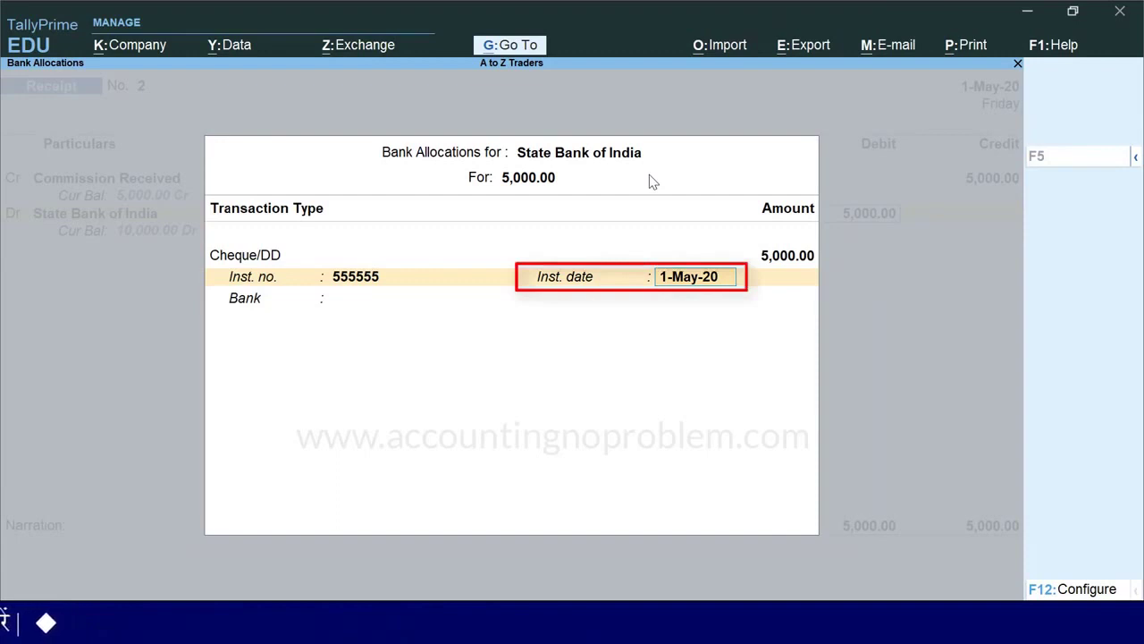
key("Return")
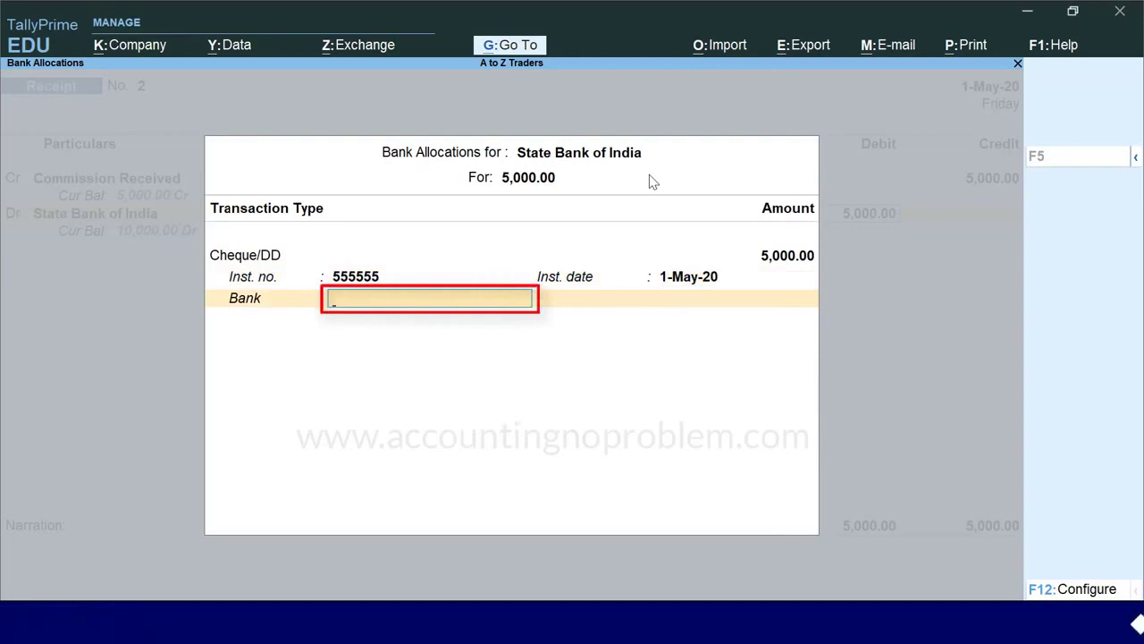
Specify ICICI Bank as the cheque's bank and complete the bank allocation.
type("ic")
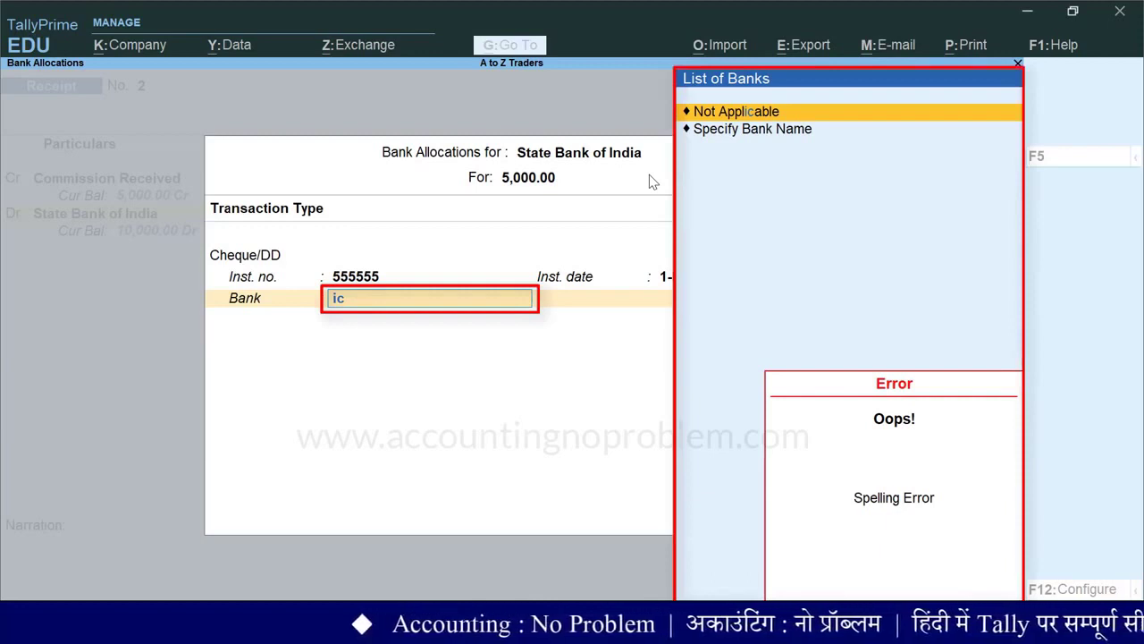
key("space")
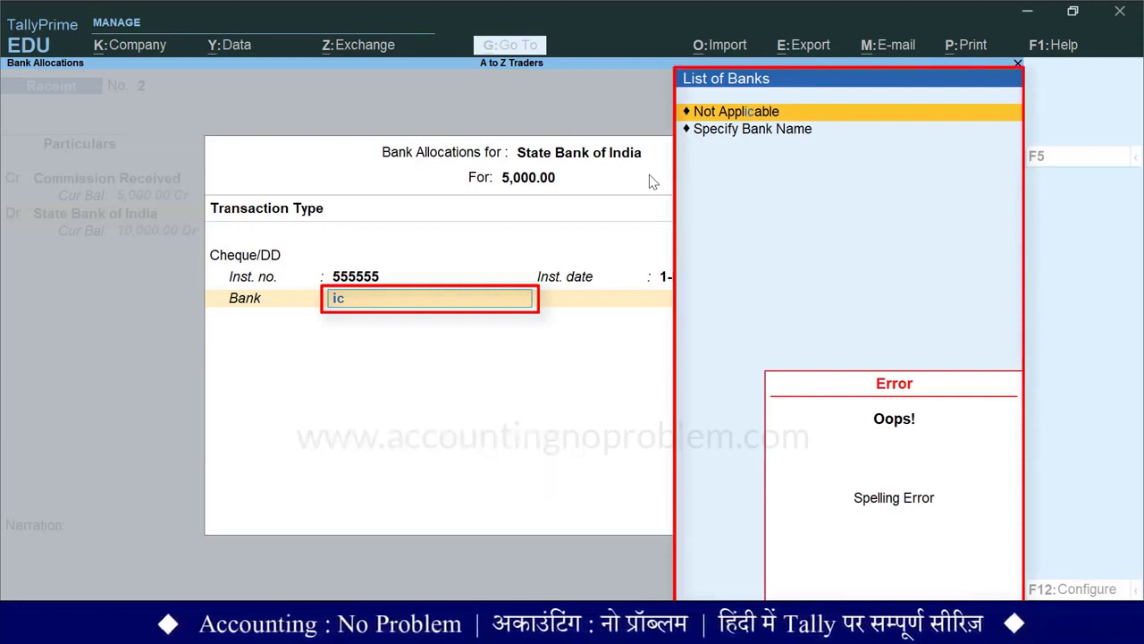
key("Down")
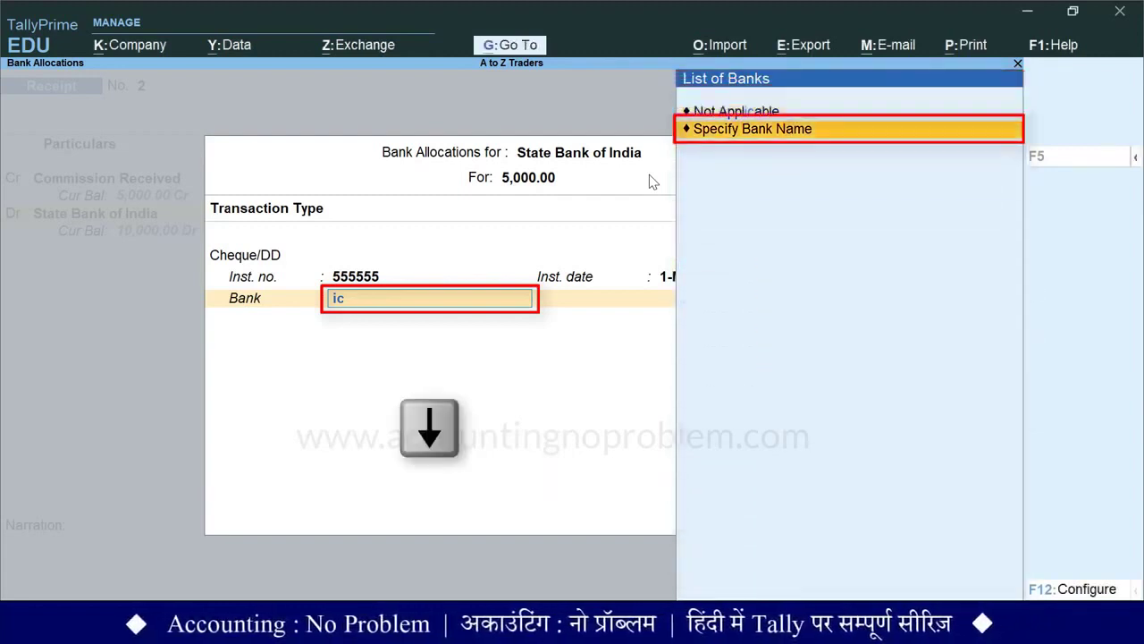
key("Return")
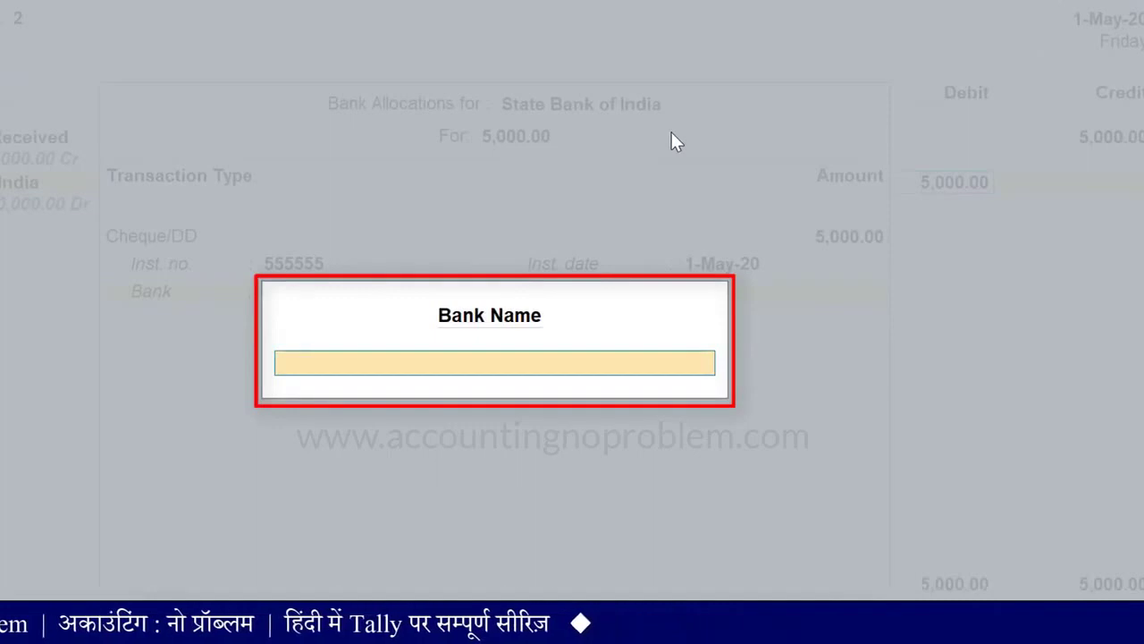
type("ICICI Bank")
key("Return")
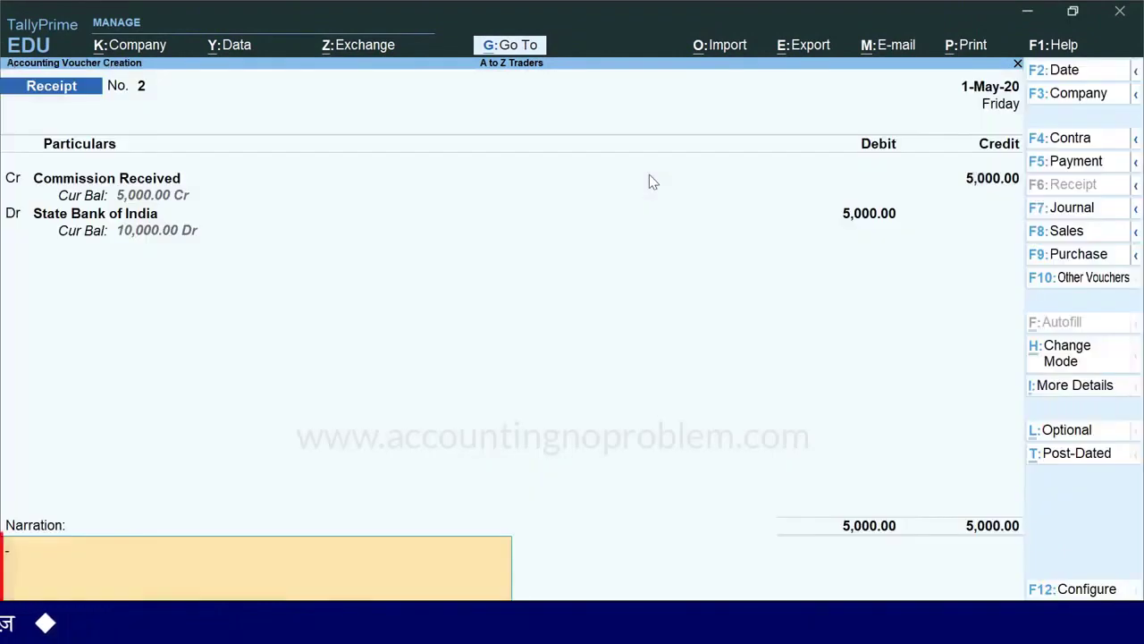
Enter the narration "being commision received from Ashok Traders vide cheque no.555555 deposited in SBI." and save the receipt voucher.
type("being commision received from Ashok Traders vide cheque no.555555 deposited in SBI.")
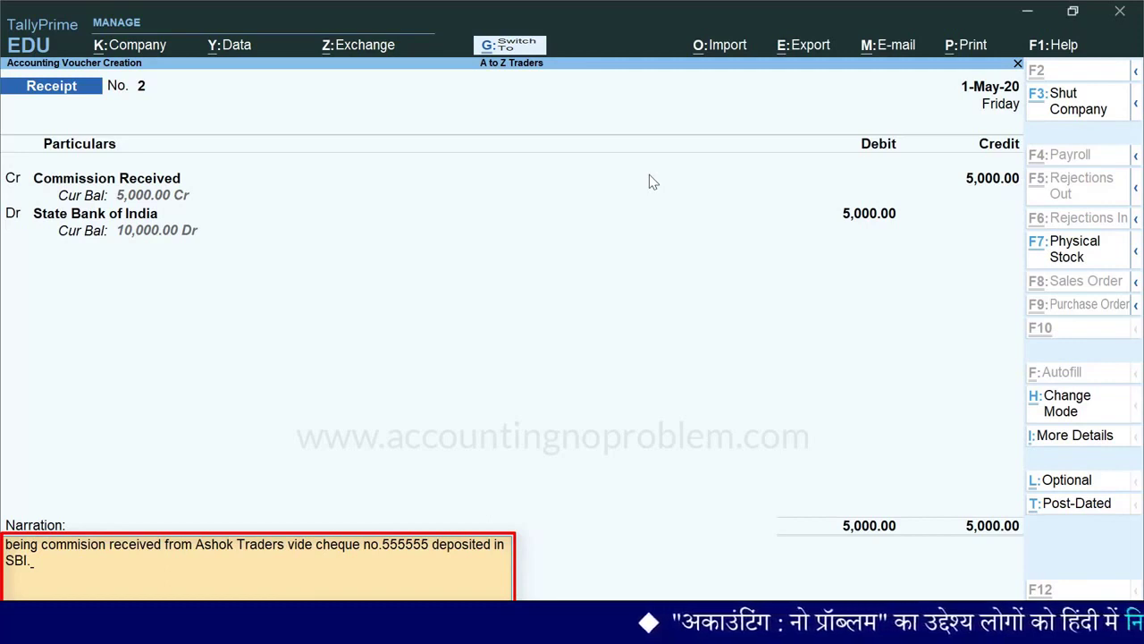
key("ctrl+a")
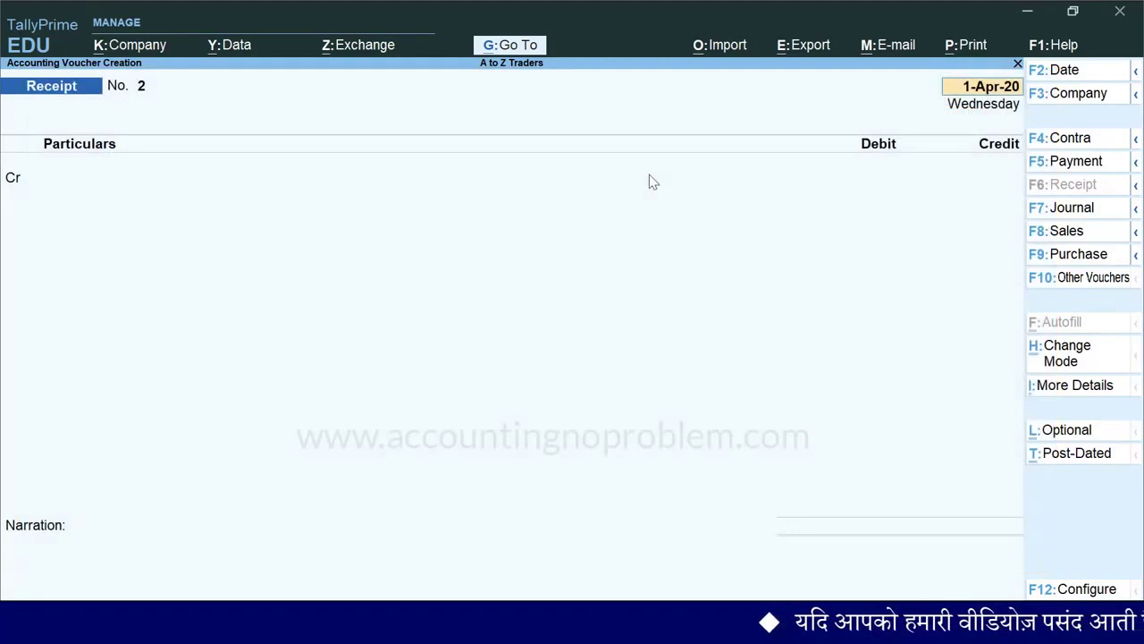
Set the date of the new receipt voucher to 2-May-20.
type("2")
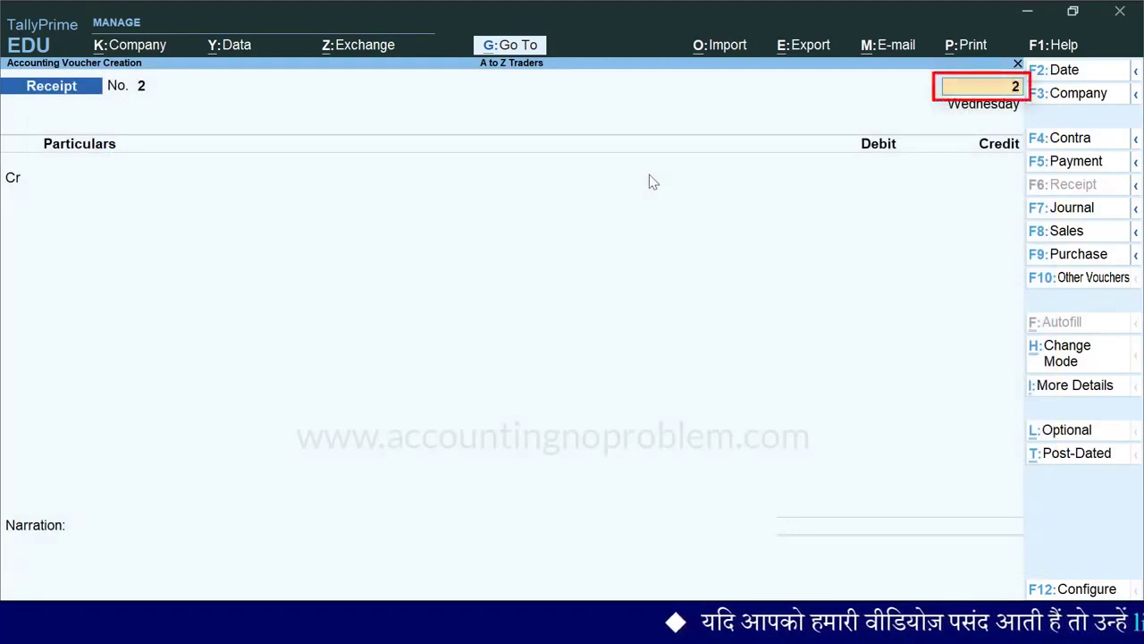
key("Return")
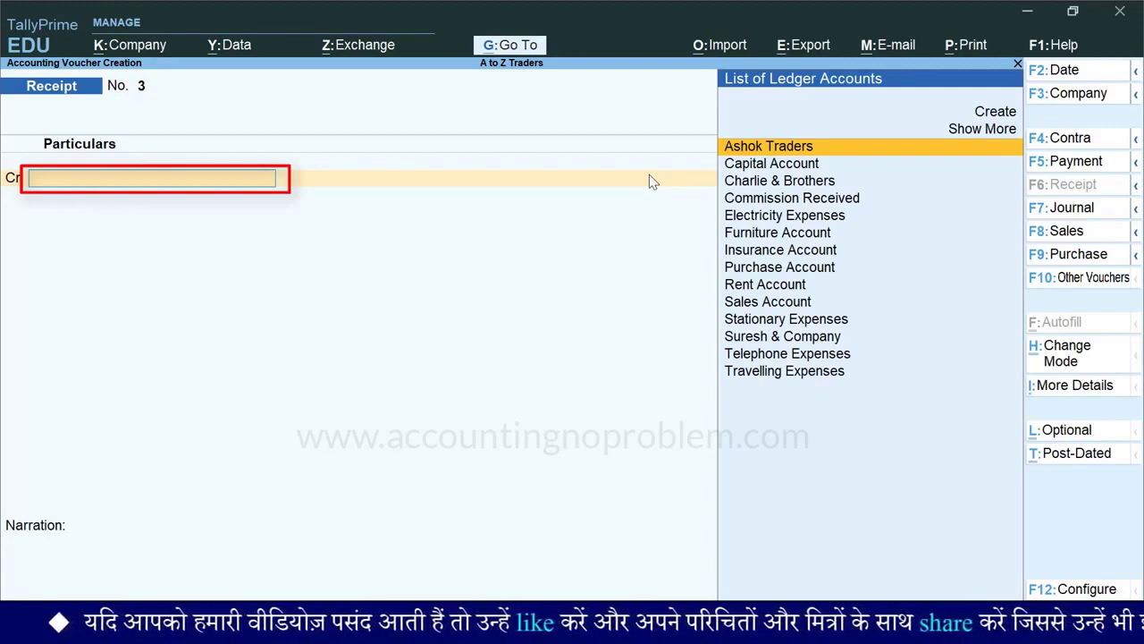
key("alt+c")
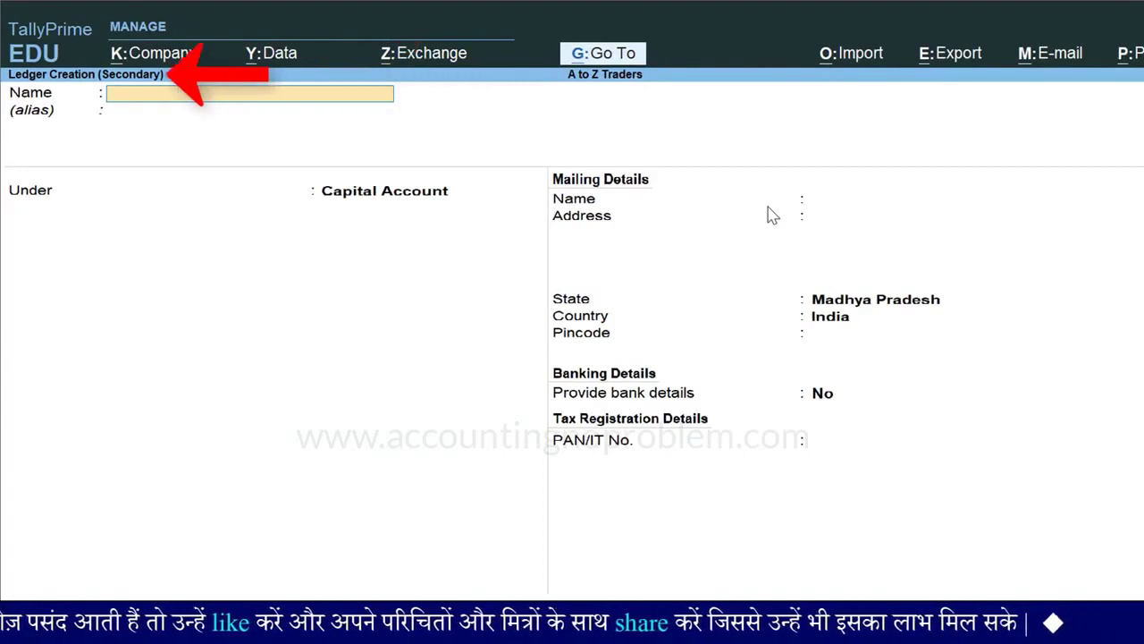
key("Escape")
key("Escape")
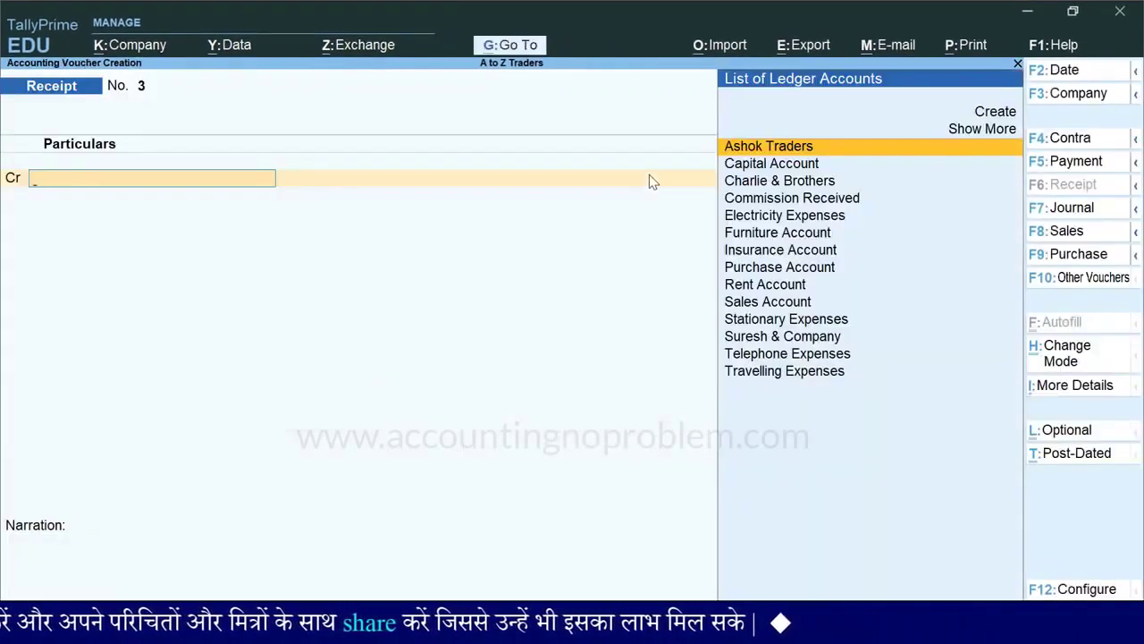
Start creating a new ledger from the voucher's credit line, naming it Mohan Traders without an alias.
key("Up")
key("Up")
key("Return")
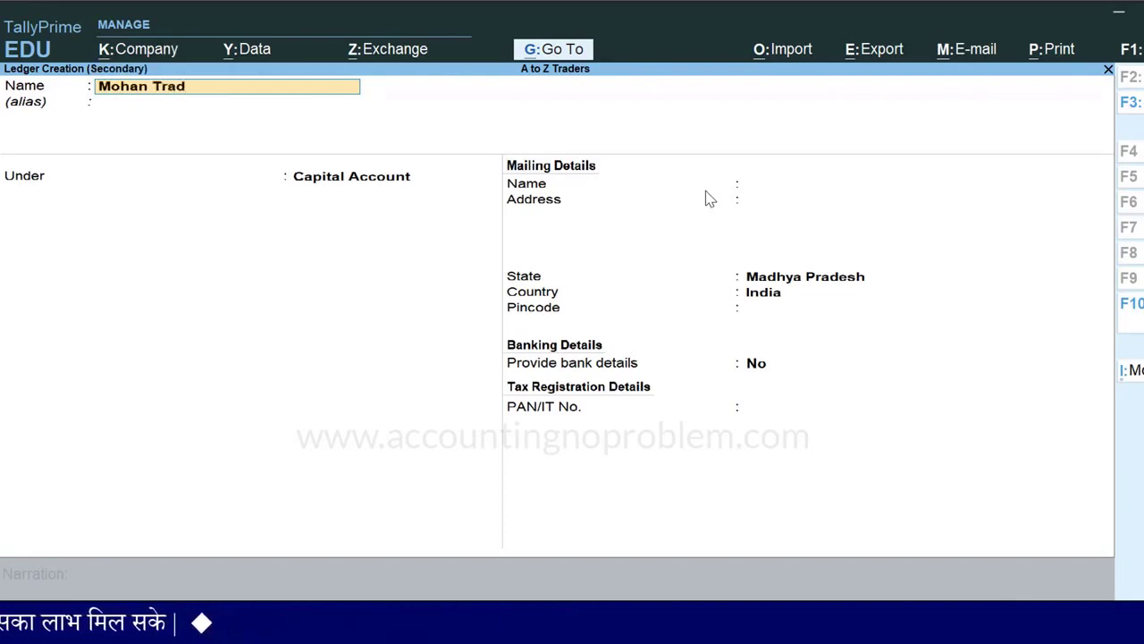
type("ders")
key("Return")
key("Return")
Place the Mohan Traders ledger under Sundry Debtors, keep the remaining default details and save it.
type("Deb")
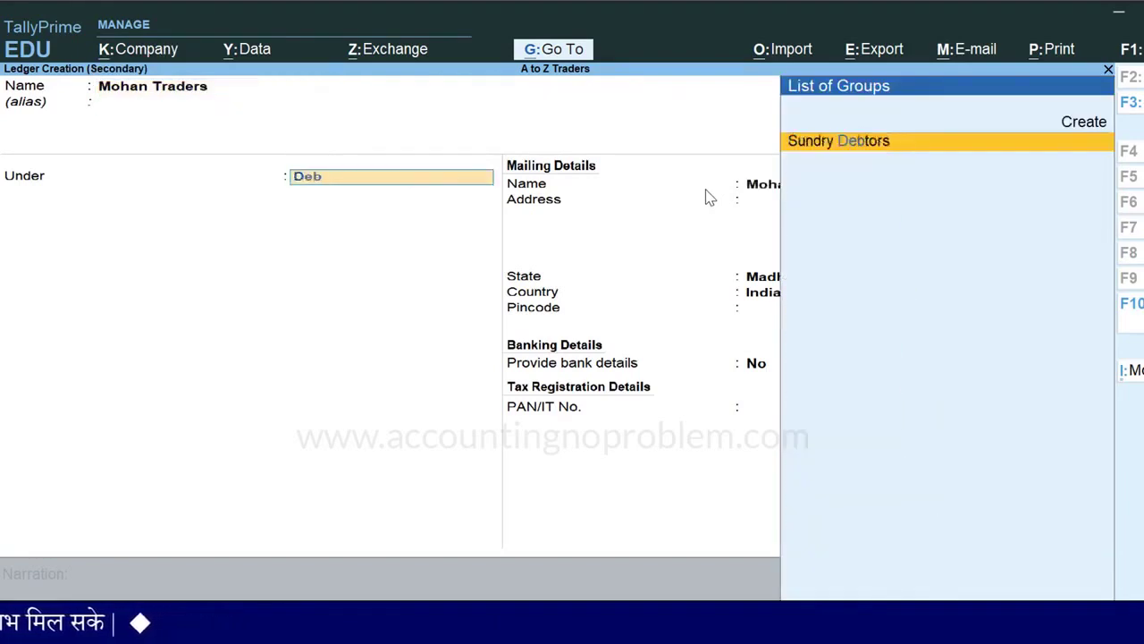
key("Return")
key("Return")
key("Return")
key("Return")
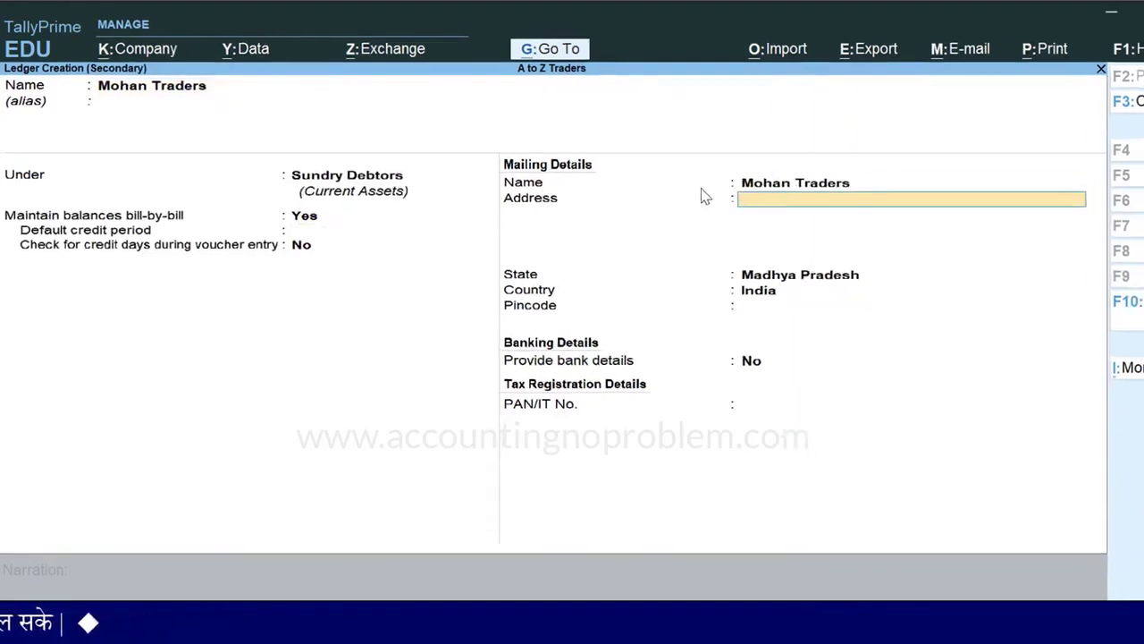
key("Return")
key("Return")
key("Return")
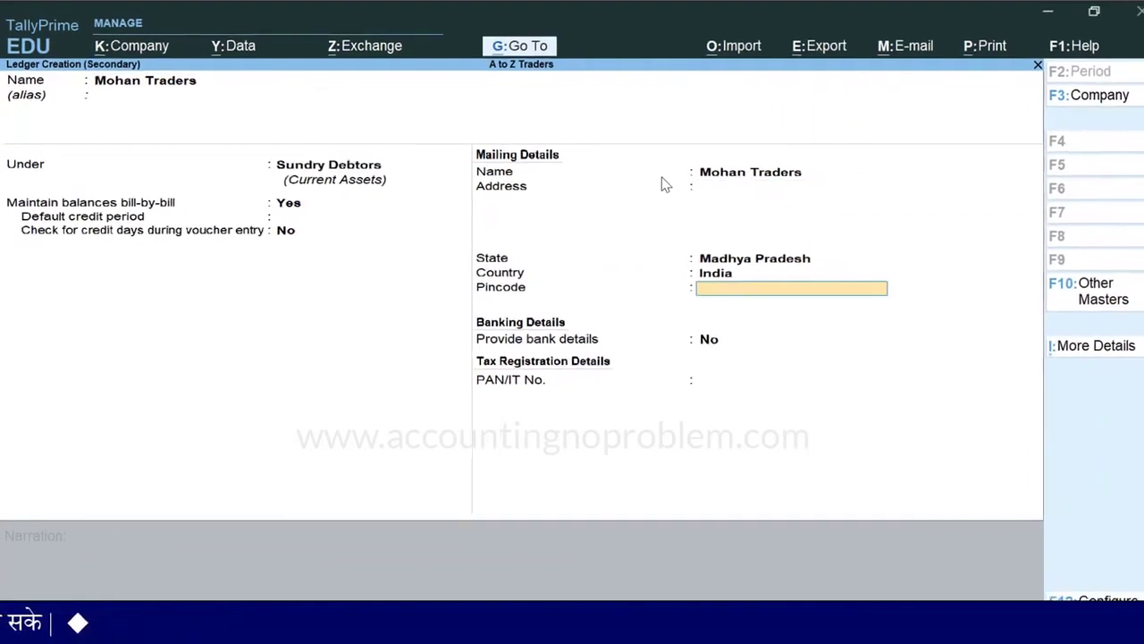
key("Return")
key("Return")
key("Return")
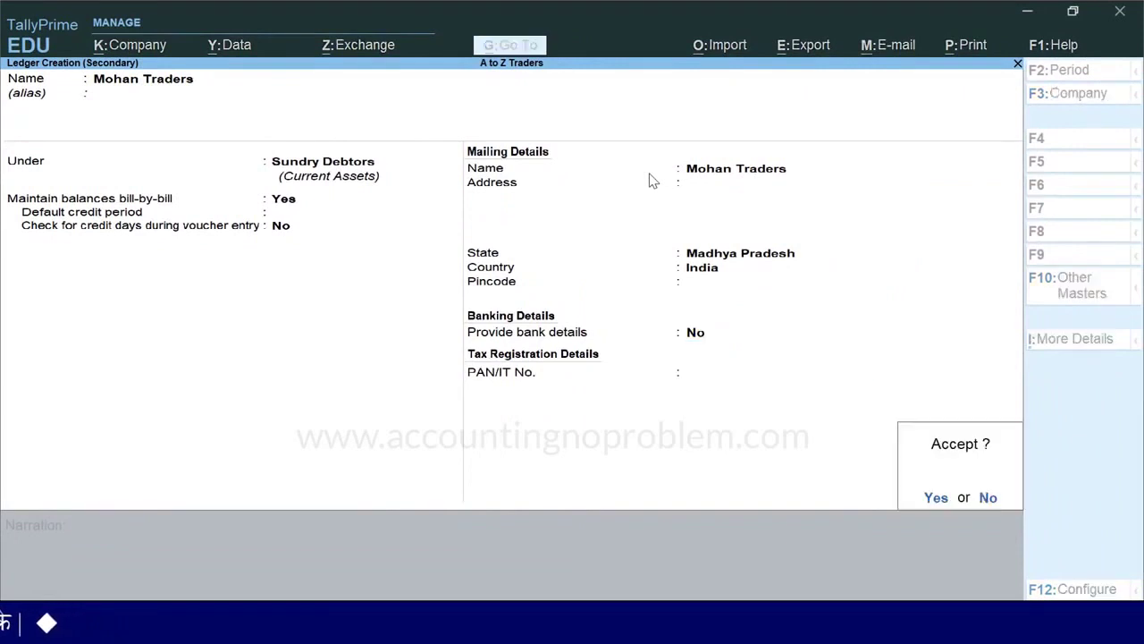
key("Return")
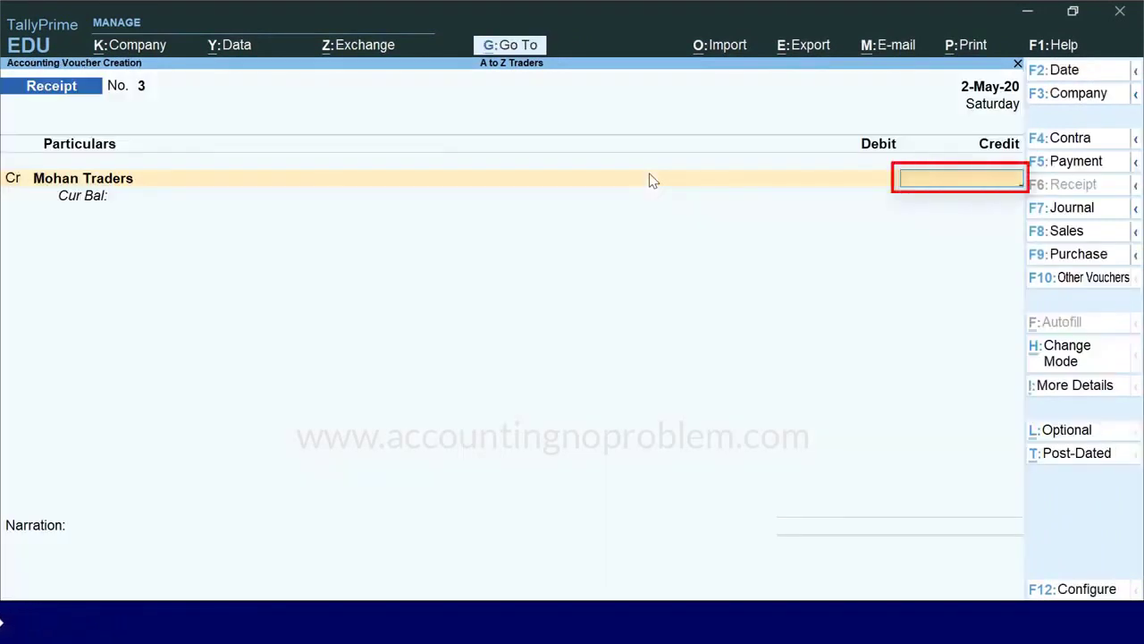
Leave the bill-wise details for Mohan Traders and set Enable Bill-wise entry to No in the company features, saving the change.
key("Return")
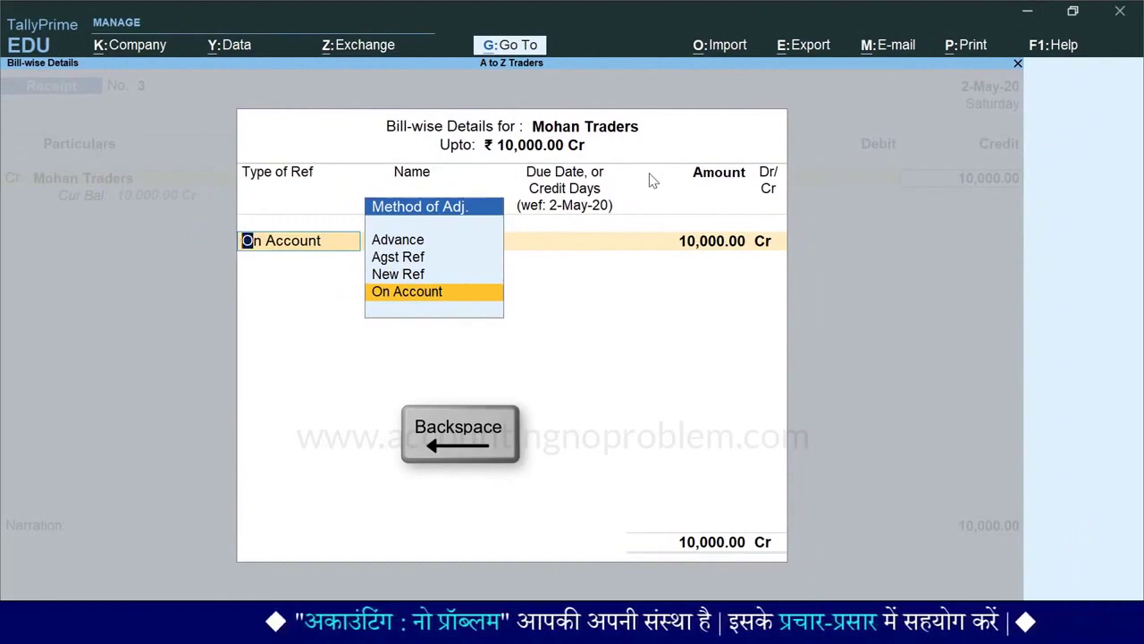
key("ctrl+a")
key("F11")
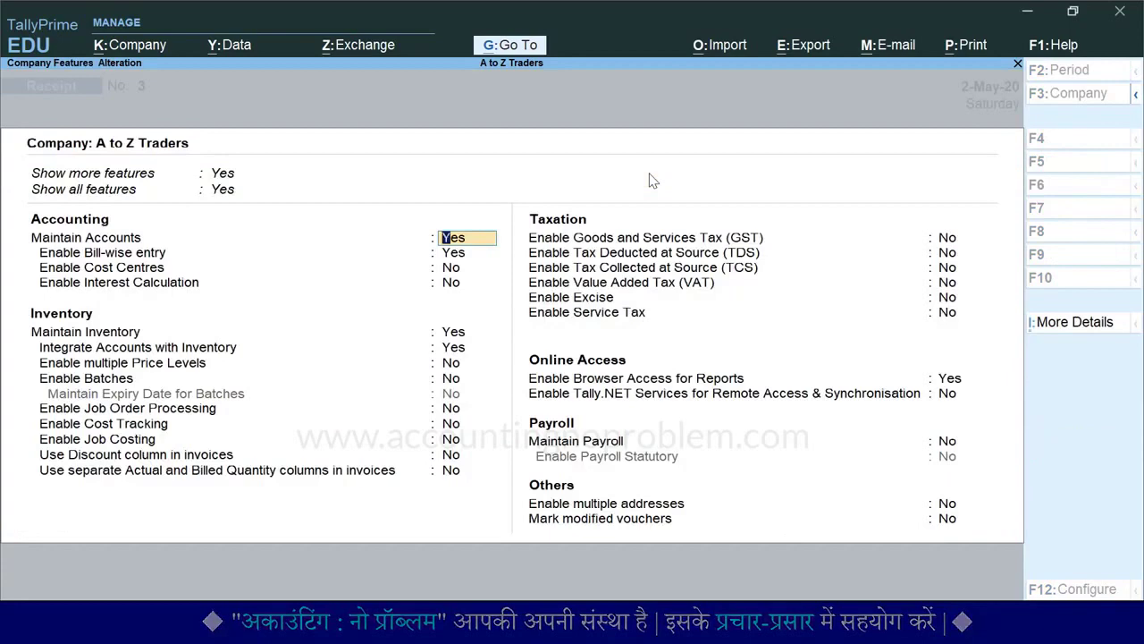
key("Down")
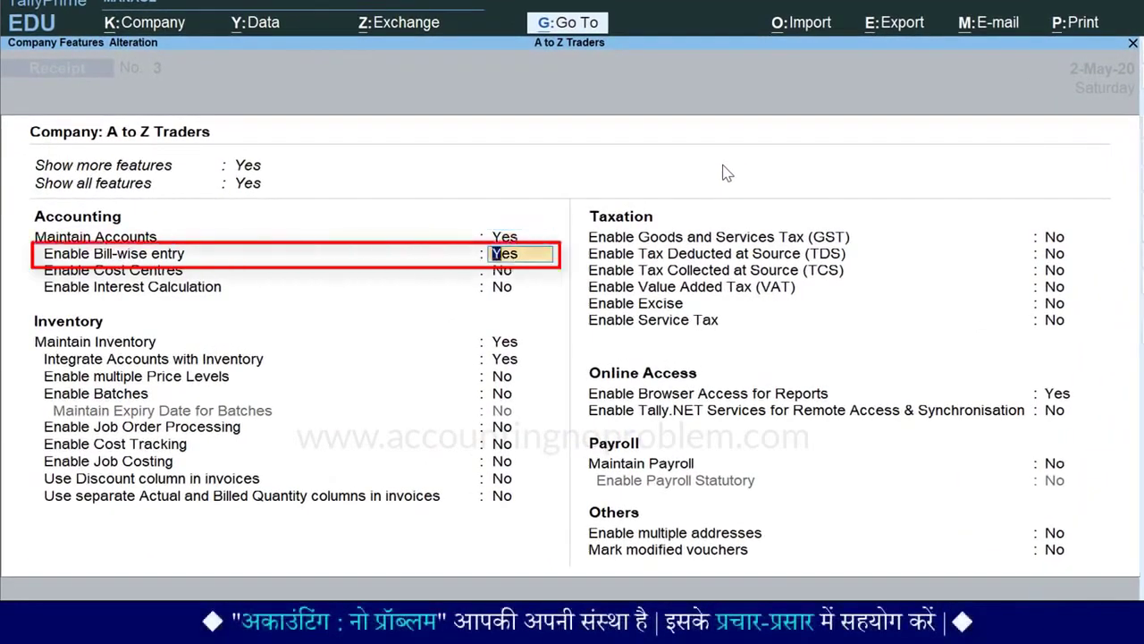
key("Return")
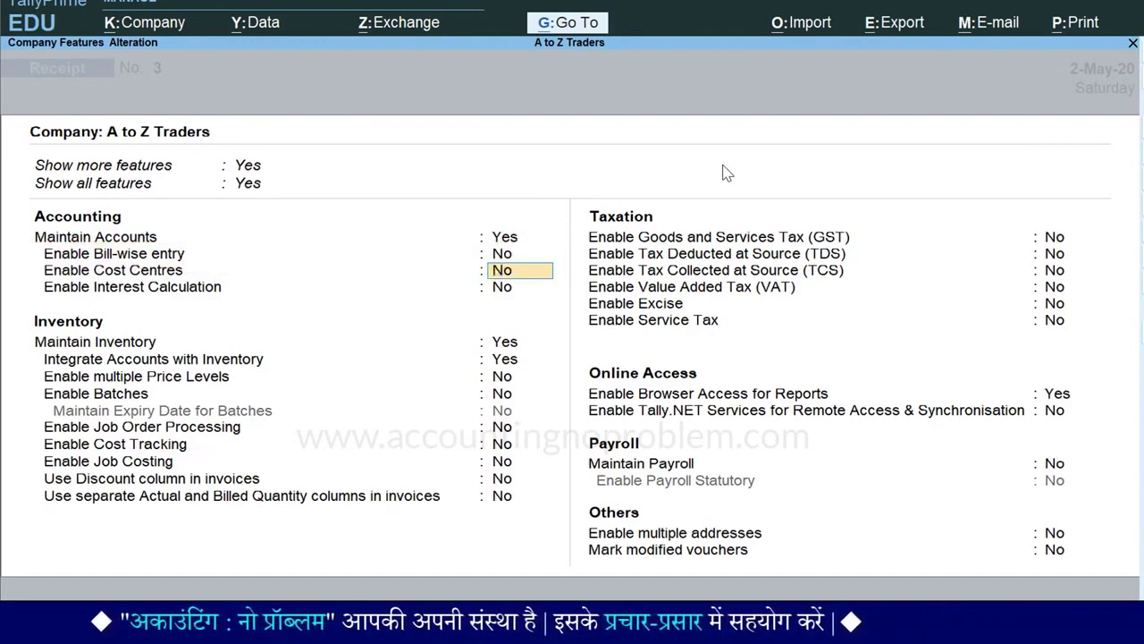
key("ctrl+a")
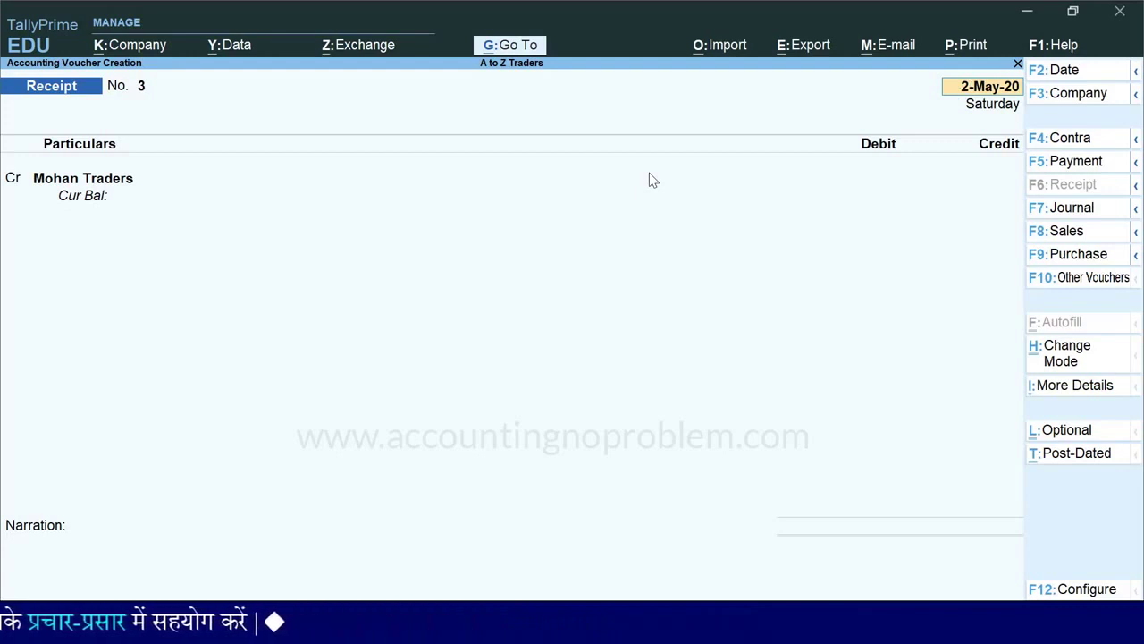
Credit Mohan Traders with 10,000 in the 2-May-20 receipt voucher and debit Cash with the same amount.
key("Return")
key("Return")
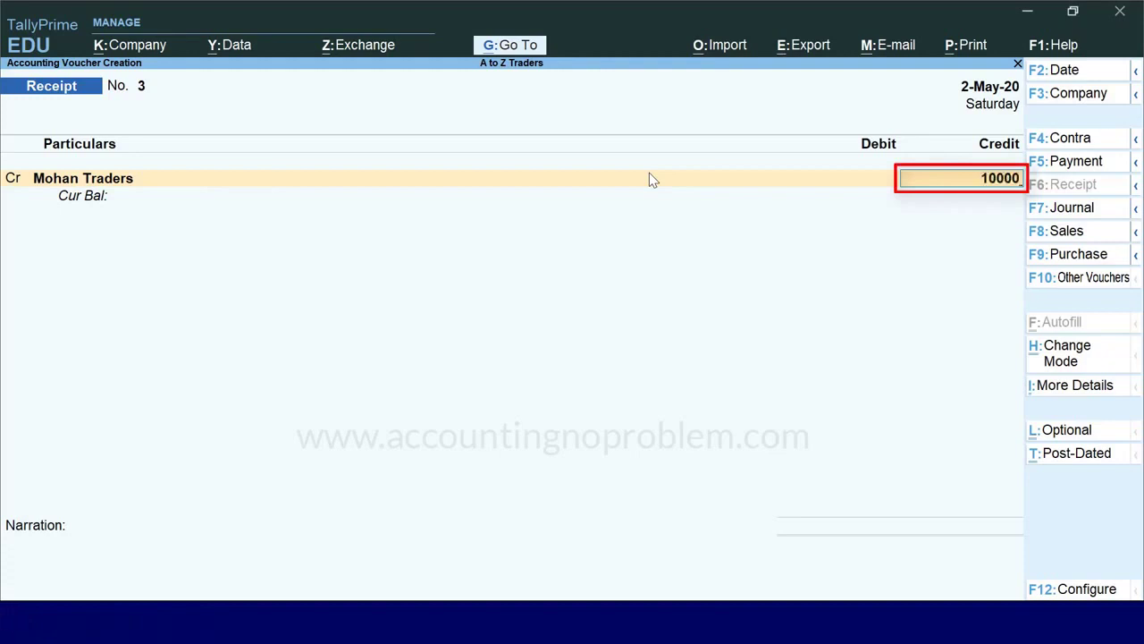
key("Return")
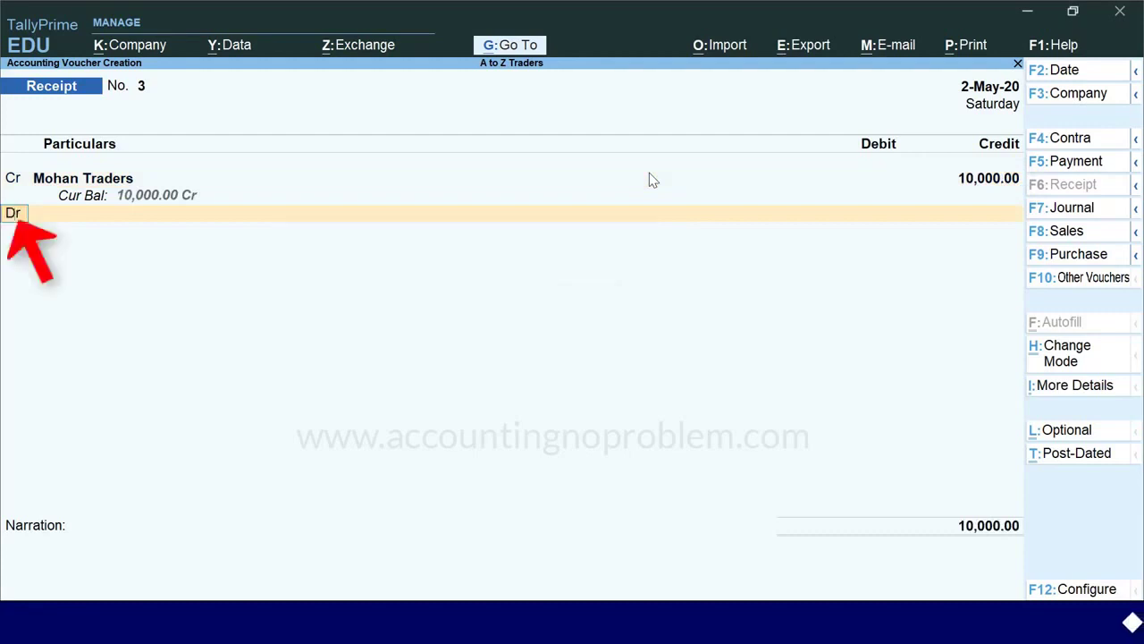
key("Return")
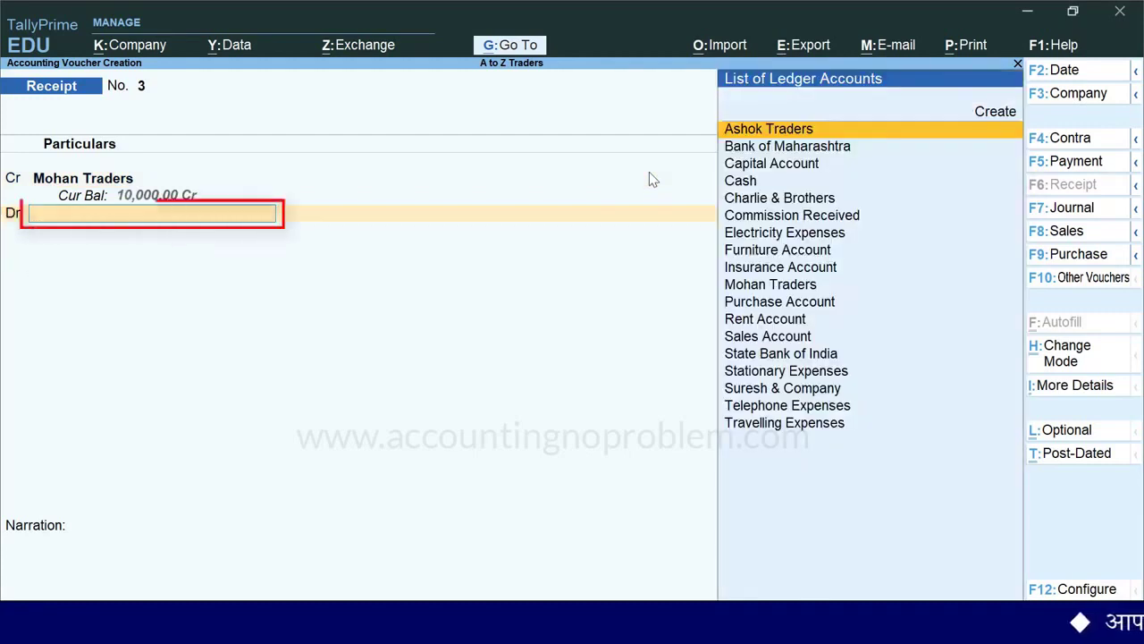
type("C")
key("Down")
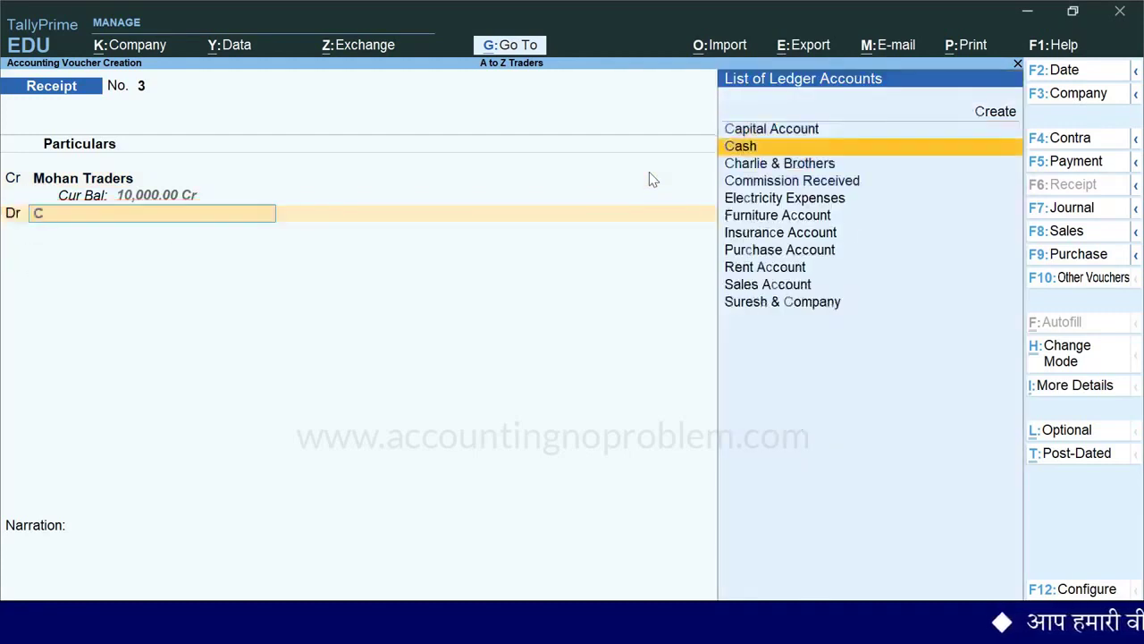
key("Return")
key("Return")
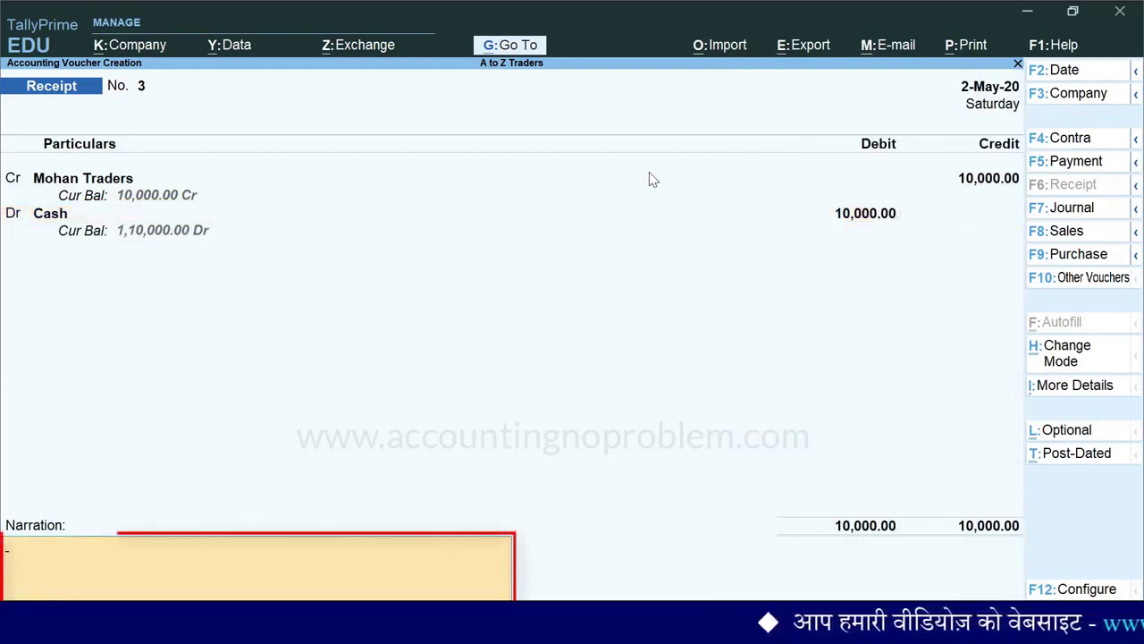
Enter the narration "Being advance received against order from Mohan Traders by cash." and save the receipt voucher.
type("Being advance received against order from Mohan Traders by cash.")
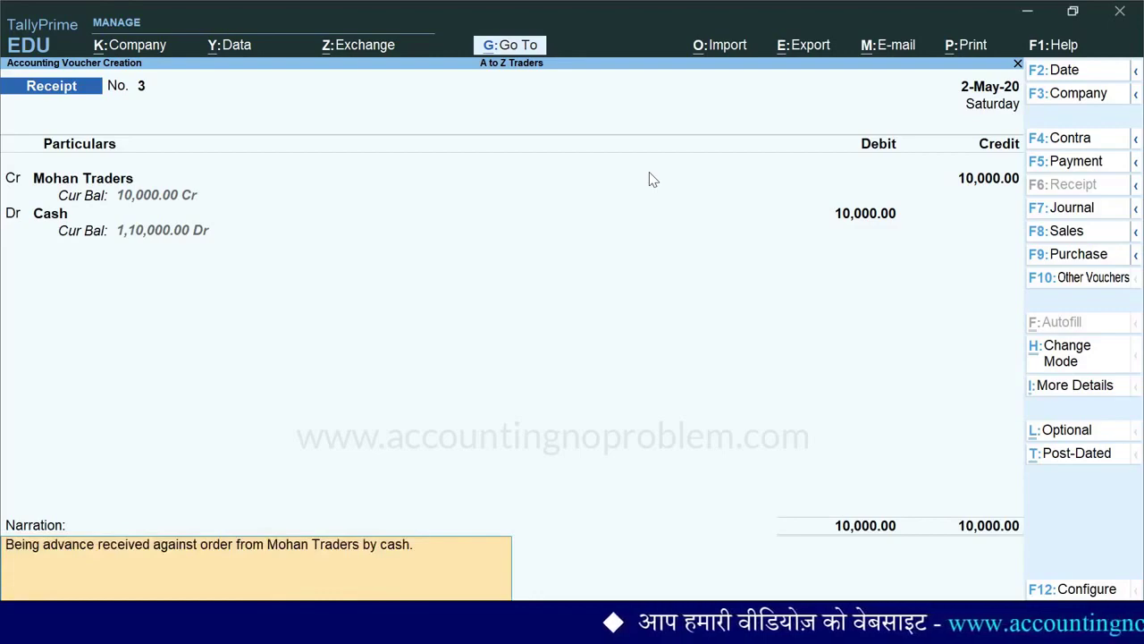
key("ctrl+a")
key("ctrl+a")
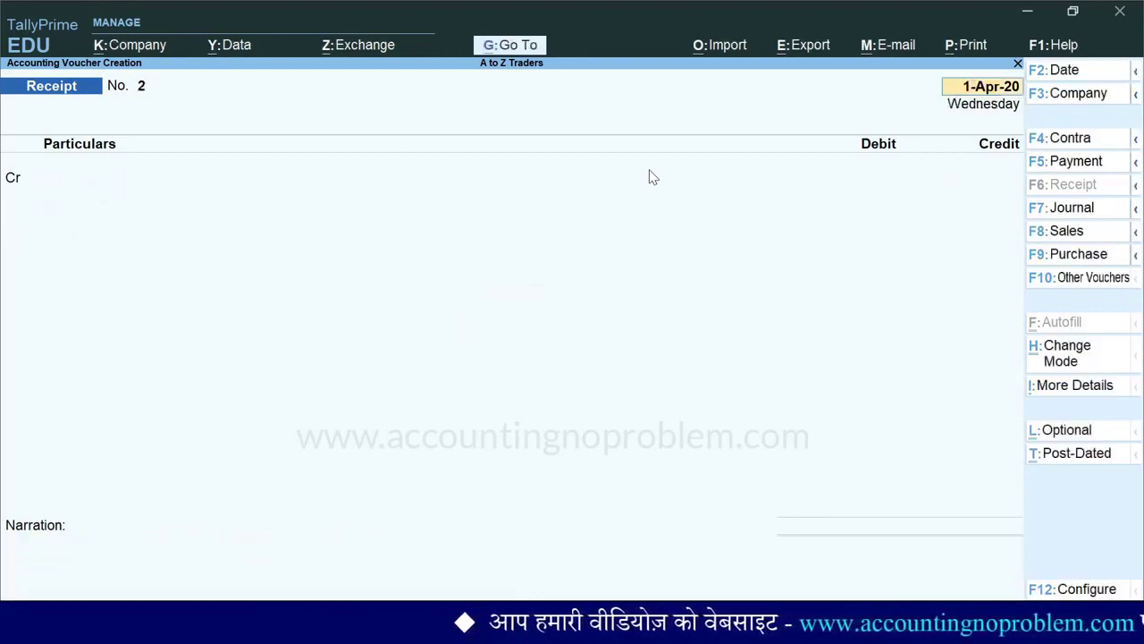